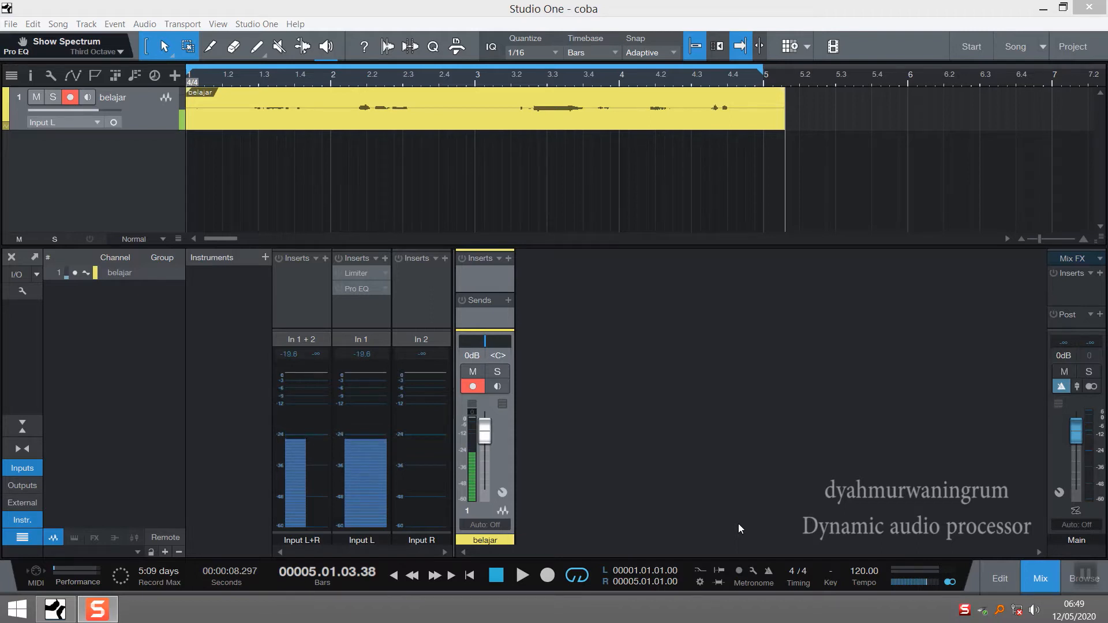
Remove the Limiter and Pro EQ inserts from the Input L channel and hide the input channels in the mixer
{"action": "right_click", "coordinate": [365, 275]}
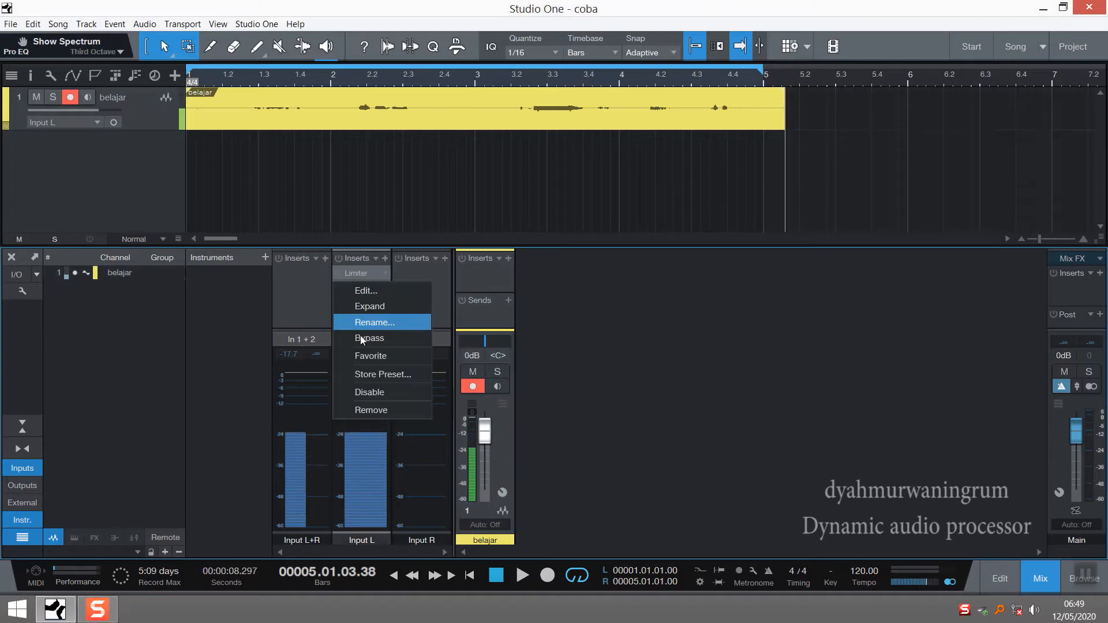
{"action": "left_click", "coordinate": [370, 410]}
{"action": "right_click", "coordinate": [361, 274]}
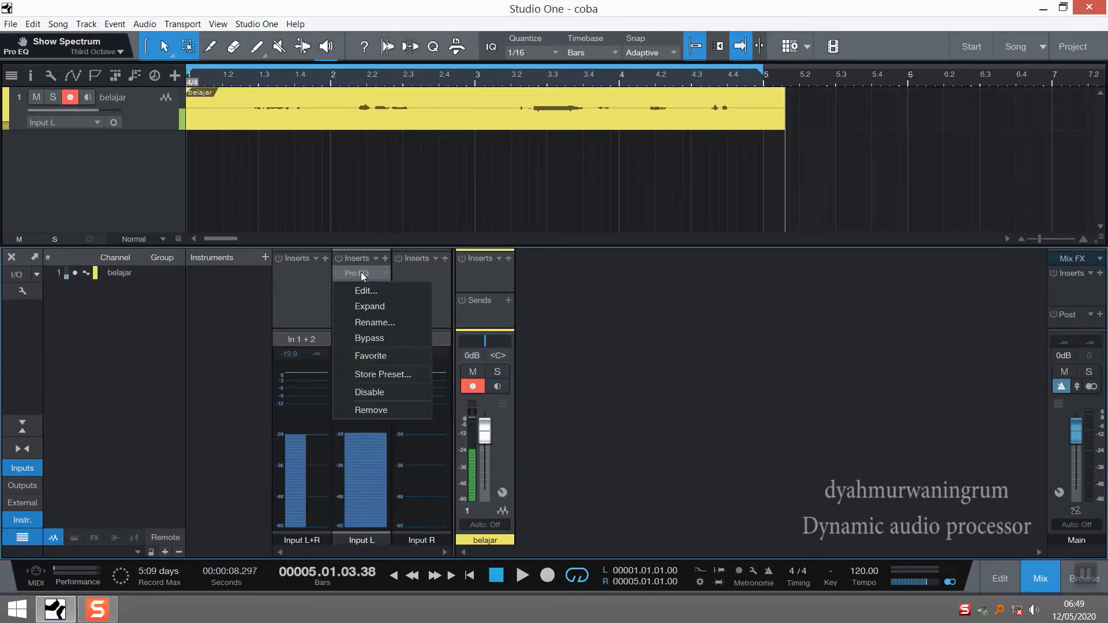
{"action": "left_click", "coordinate": [377, 413]}
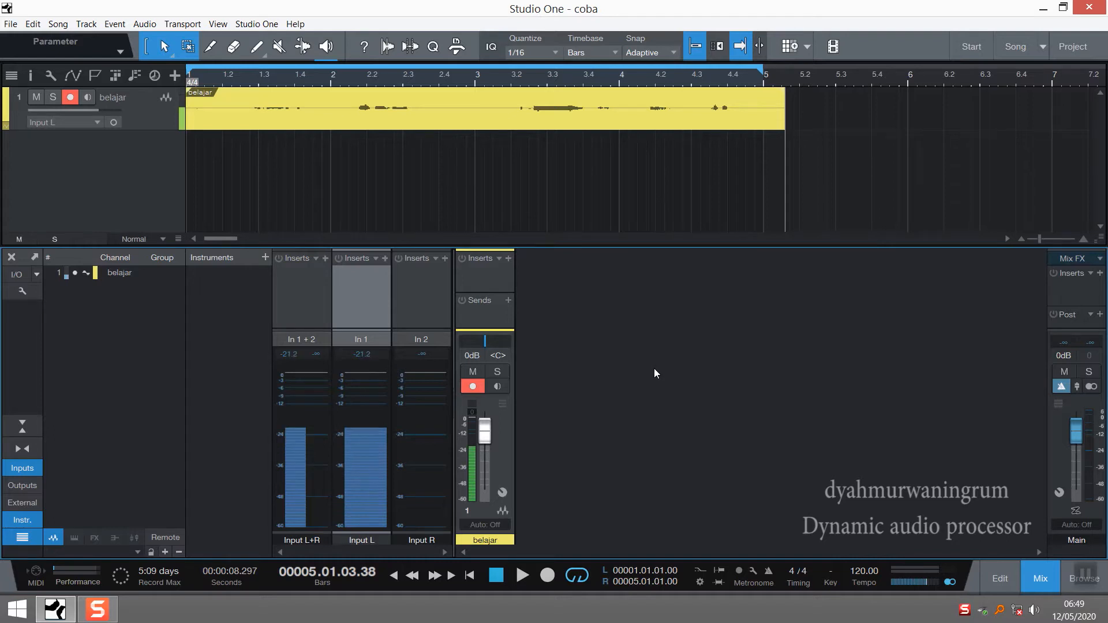
{"action": "left_click", "coordinate": [22, 469]}
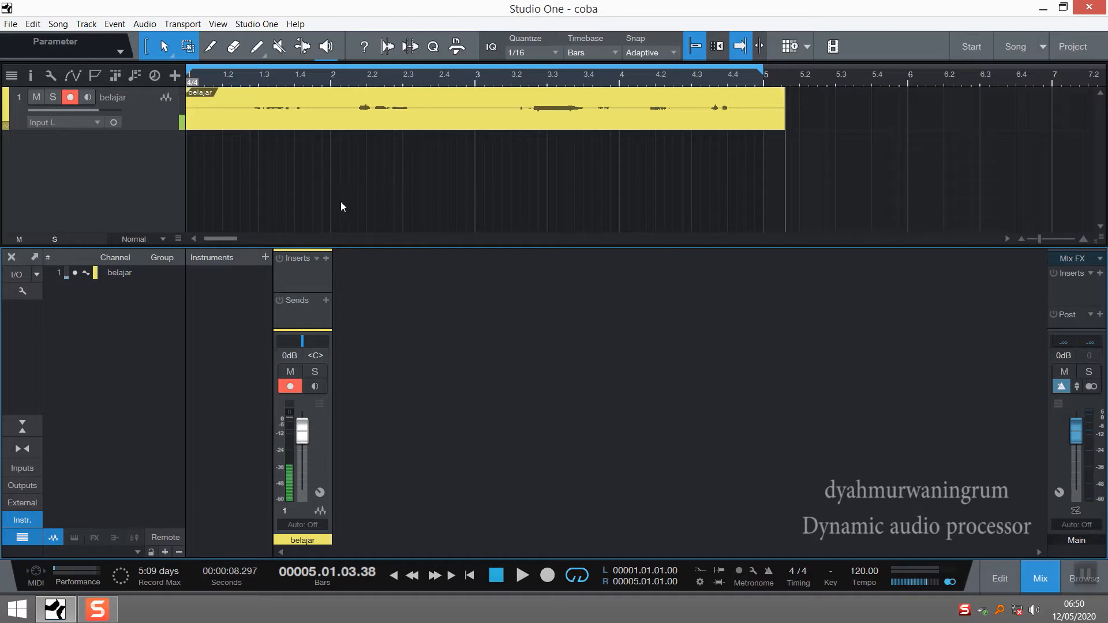
Search the insert plug-ins of the belajar channel for "compre" and highlight the Compressor
{"action": "left_click", "coordinate": [325, 260]}
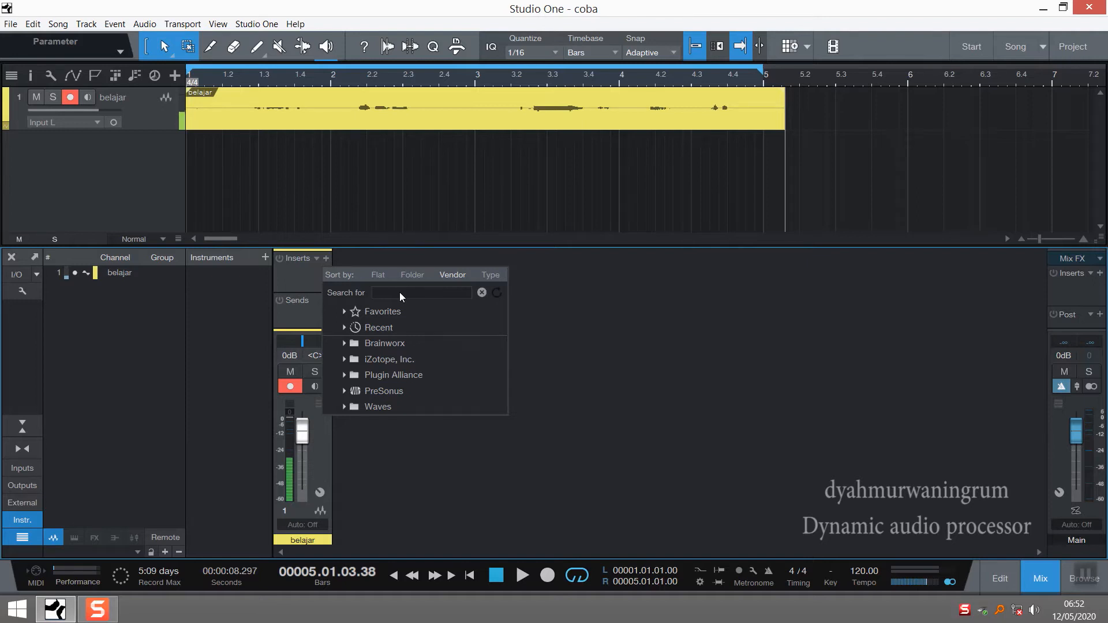
{"action": "left_click", "coordinate": [400, 293]}
{"action": "type", "text": "co"}
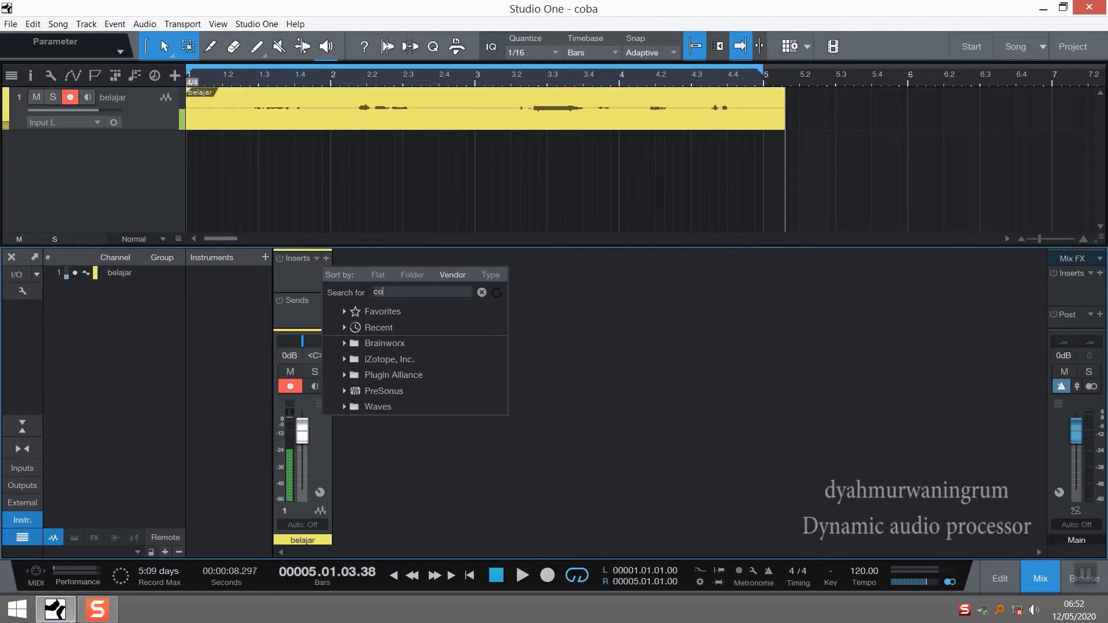
{"action": "type", "text": "mp"}
{"action": "type", "text": "re"}
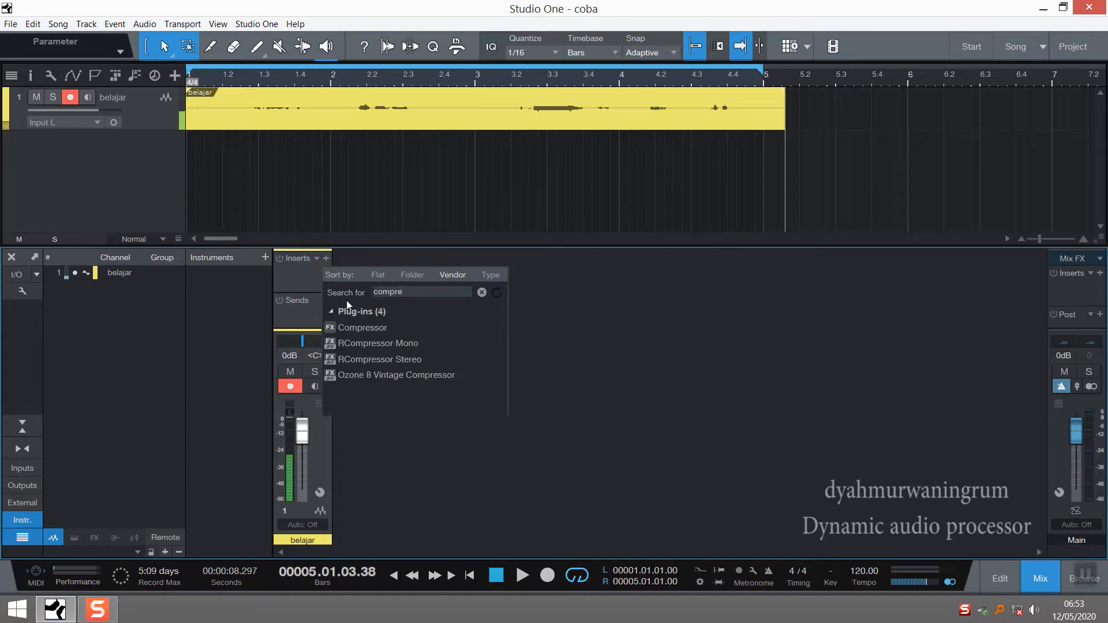
{"action": "left_click", "coordinate": [335, 327]}
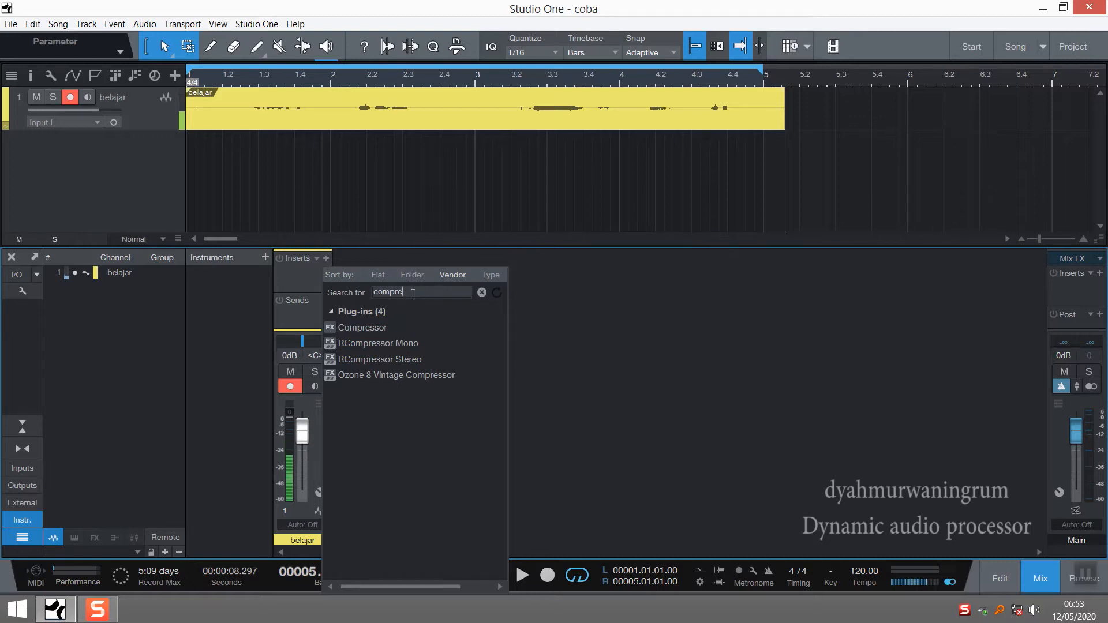
Replace the plug-in search with "limi" and highlight the Limiter
{"action": "key", "text": "BackSpace"}
{"action": "key", "text": "BackSpace"}
{"action": "key", "text": "BackSpace"}
{"action": "key", "text": "BackSpace"}
{"action": "key", "text": "BackSpace"}
{"action": "key", "text": "BackSpace"}
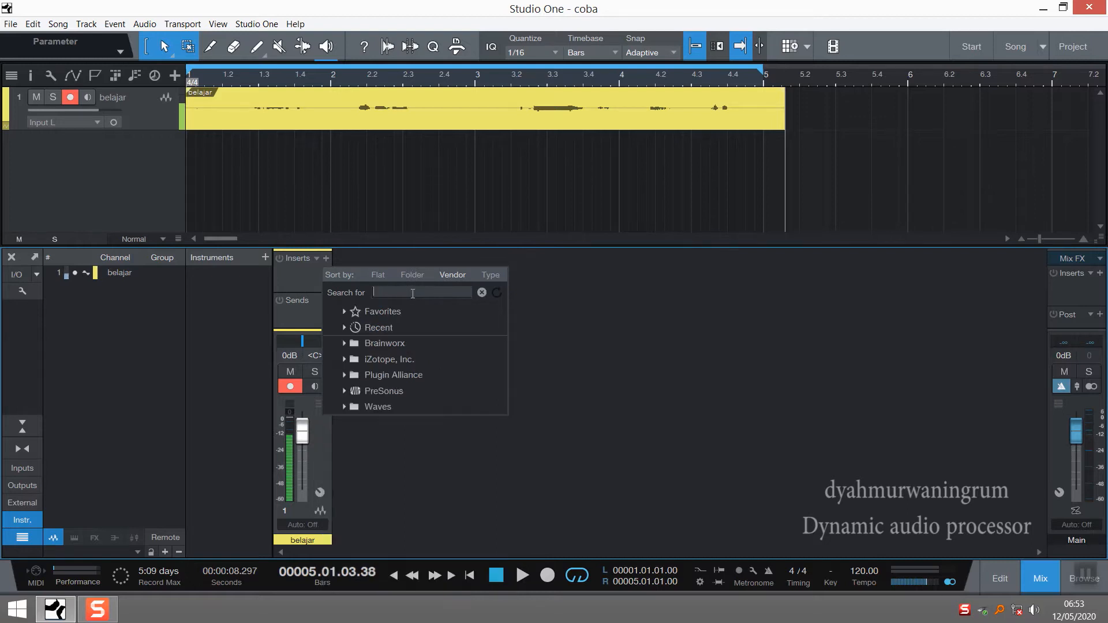
{"action": "type", "text": "limi"}
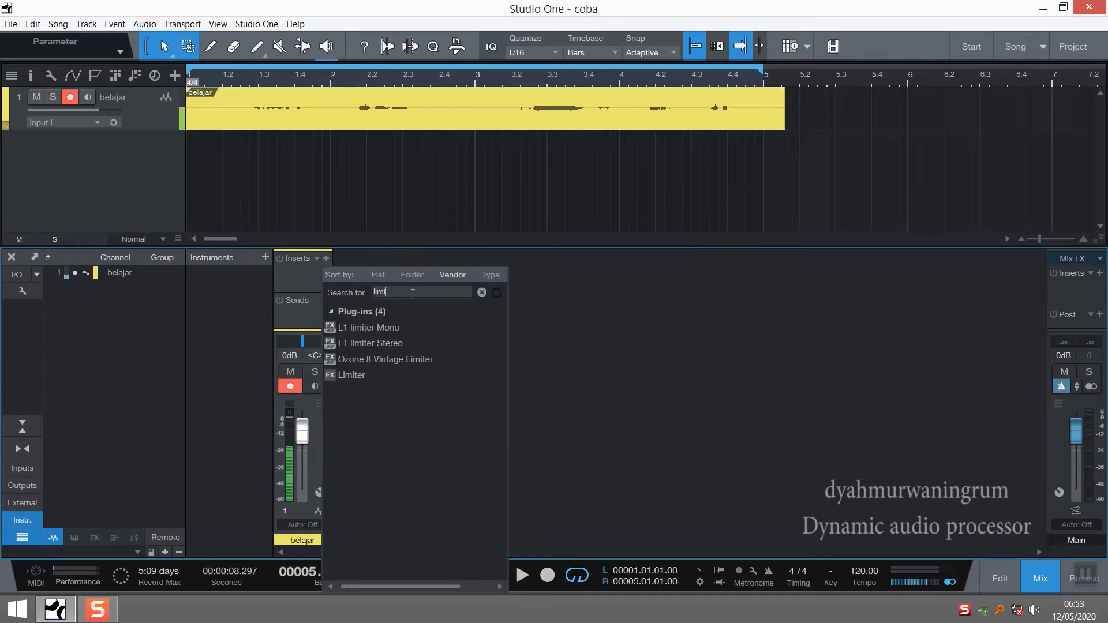
{"action": "left_click", "coordinate": [353, 376]}
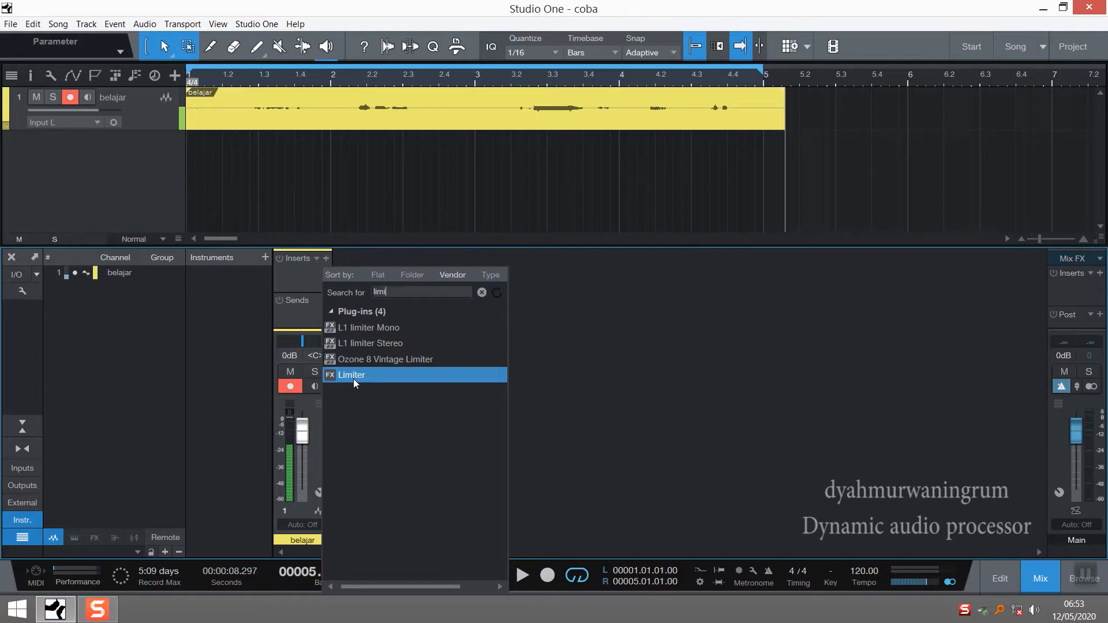
Replace the plug-in search with "exp" and highlight the Expander
{"action": "key", "text": "BackSpace"}
{"action": "key", "text": "BackSpace"}
{"action": "key", "text": "BackSpace"}
{"action": "key", "text": "BackSpace"}
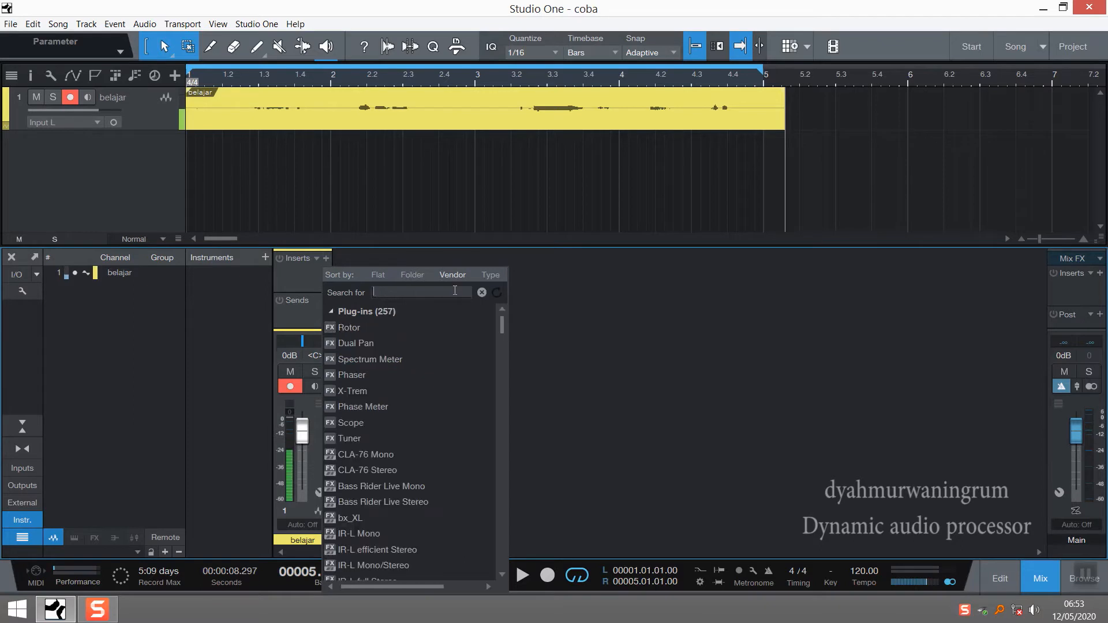
{"action": "type", "text": "exp"}
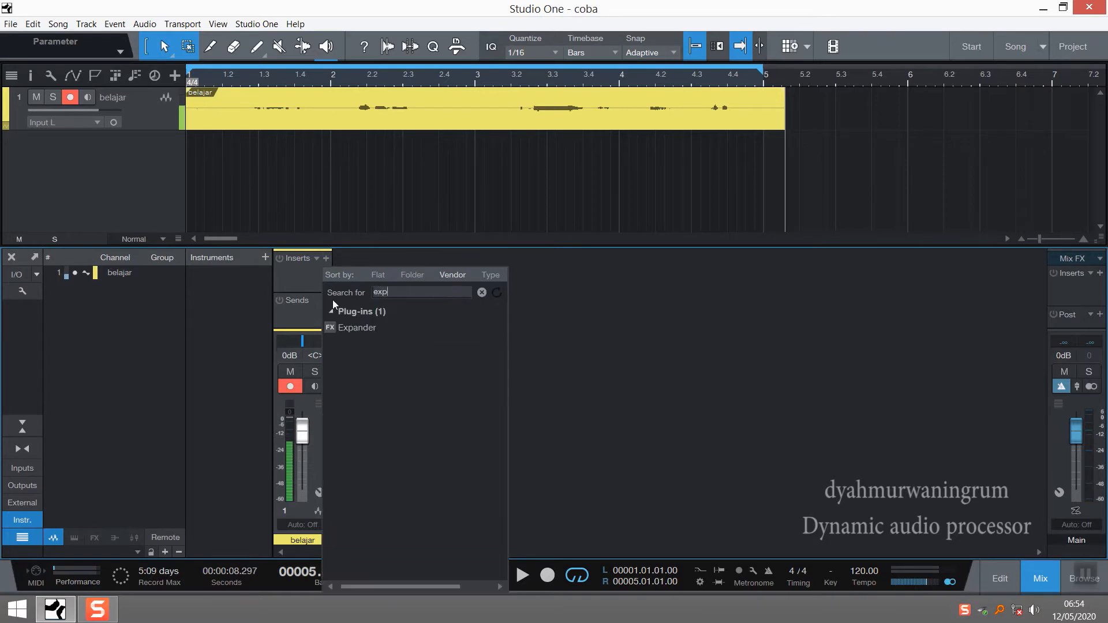
{"action": "left_click", "coordinate": [367, 329]}
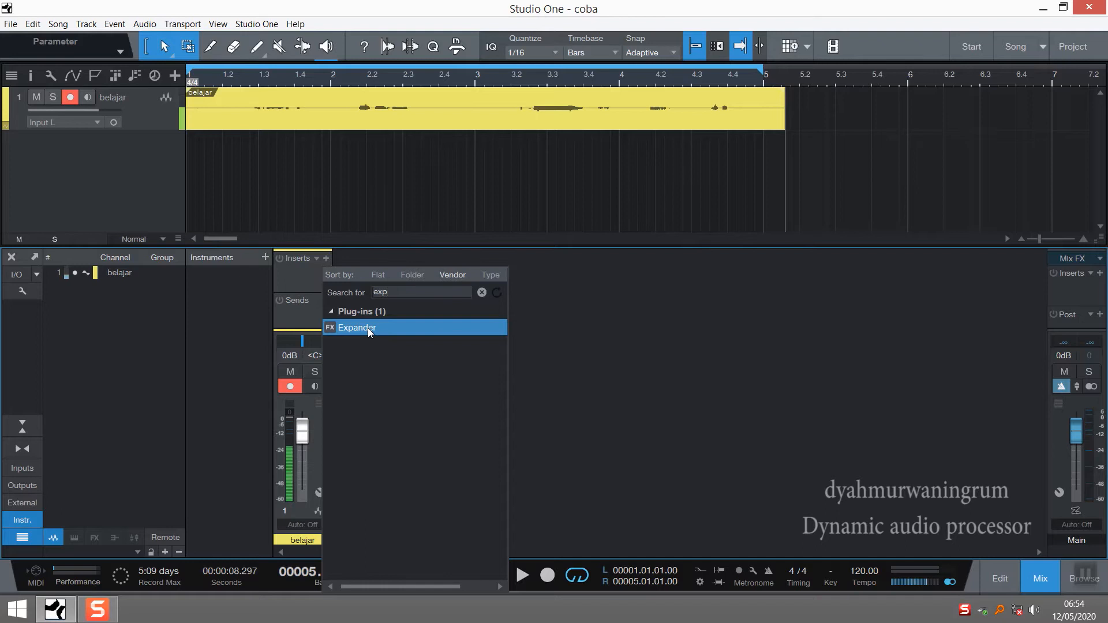
Search the insert plug-ins for "gate" instead
{"action": "key", "text": "BackSpace"}
{"action": "key", "text": "BackSpace"}
{"action": "key", "text": "BackSpace"}
{"action": "type", "text": "gate"}
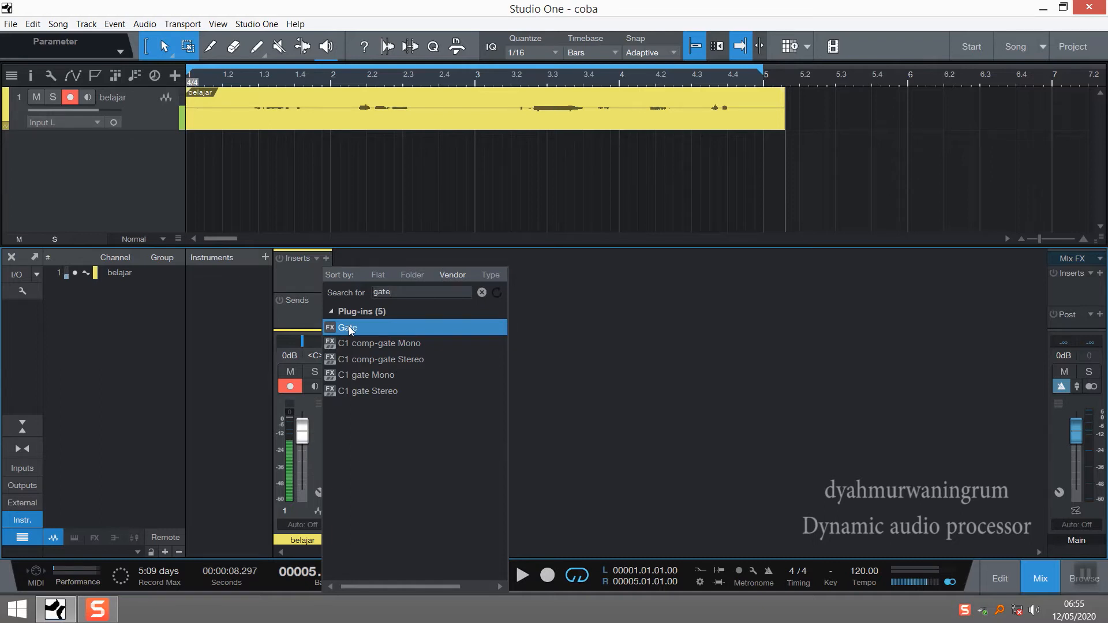
Clear the gate search and look up multiband plug-ins with "mult"
{"action": "double_click", "coordinate": [358, 294]}
{"action": "key", "text": "BackSpace"}
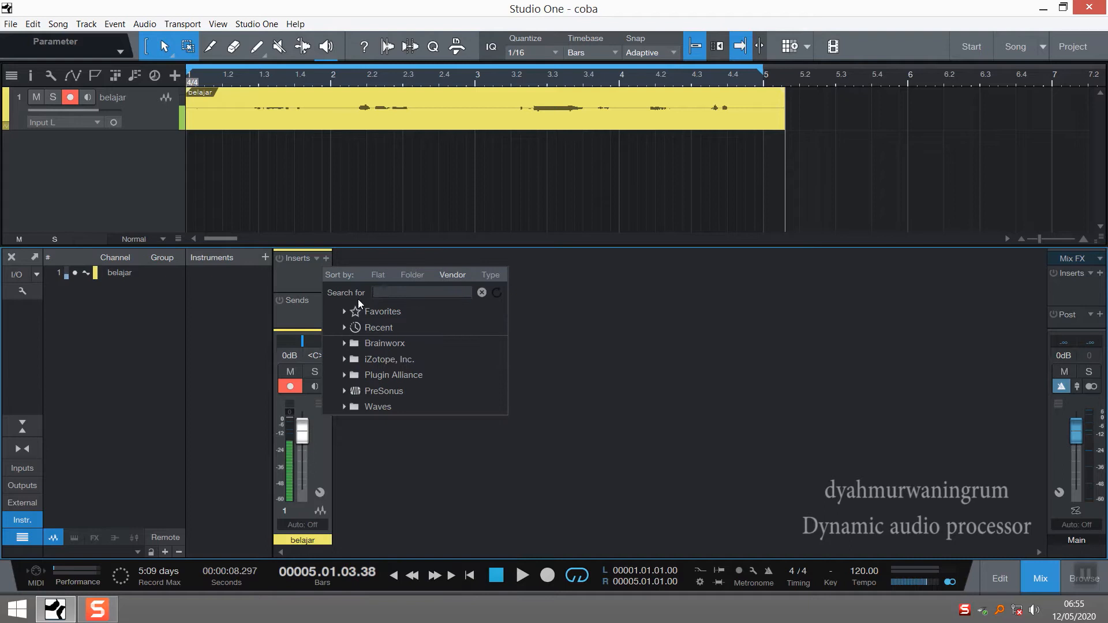
{"action": "type", "text": "mult"}
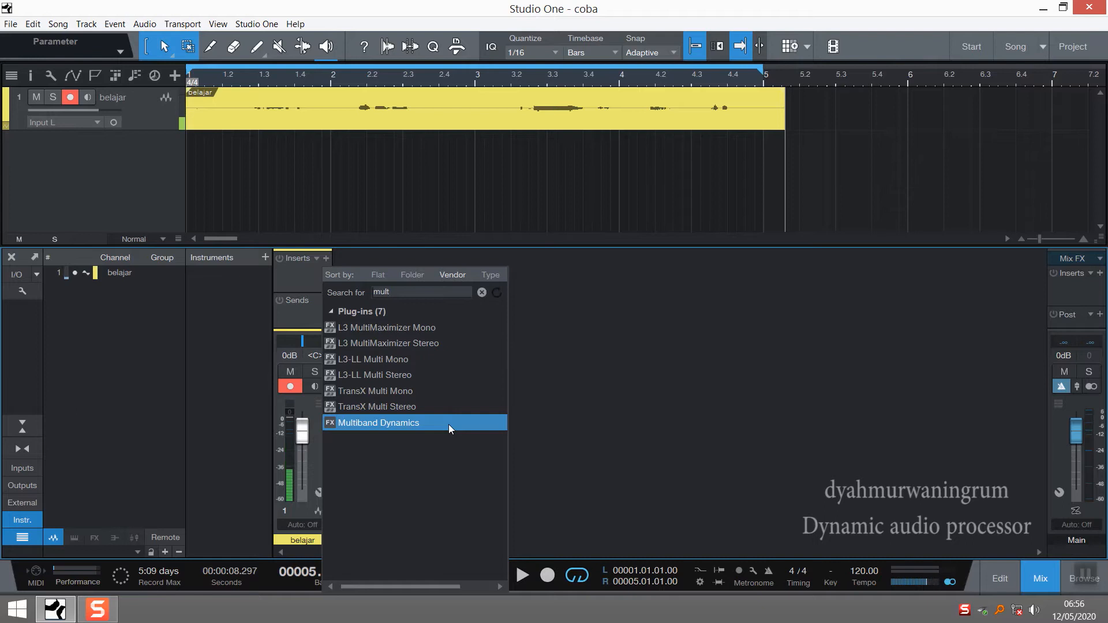
Search for "comp" and insert the Compressor on the belajar channel
{"action": "key", "text": "BackSpace"}
{"action": "key", "text": "BackSpace"}
{"action": "key", "text": "BackSpace"}
{"action": "key", "text": "BackSpace"}
{"action": "type", "text": "comp"}
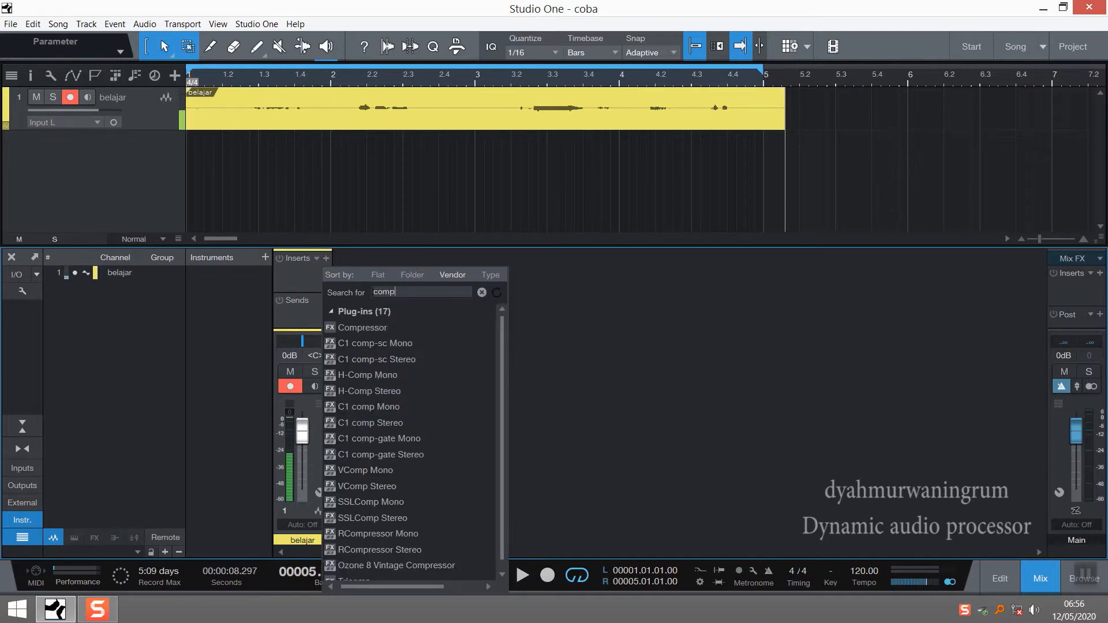
{"action": "double_click", "coordinate": [387, 324]}
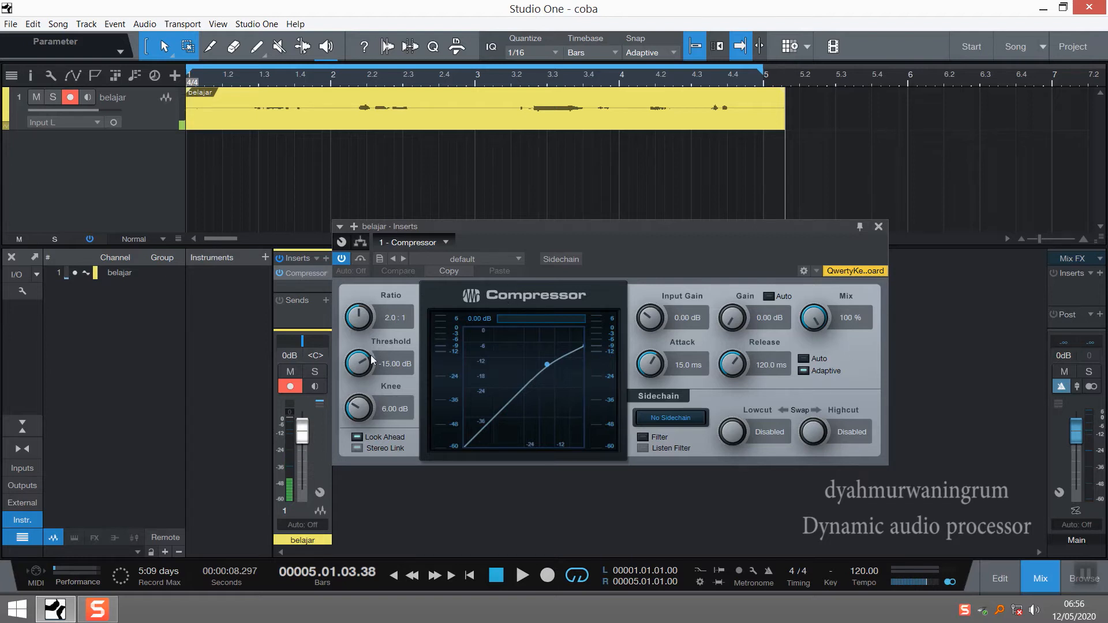
Set the Compressor's threshold to about -16.20 dB and its ratio to 4.0:1
{"action": "left_click_drag", "start_coordinate": [506, 228], "coordinate": [593, 224]}
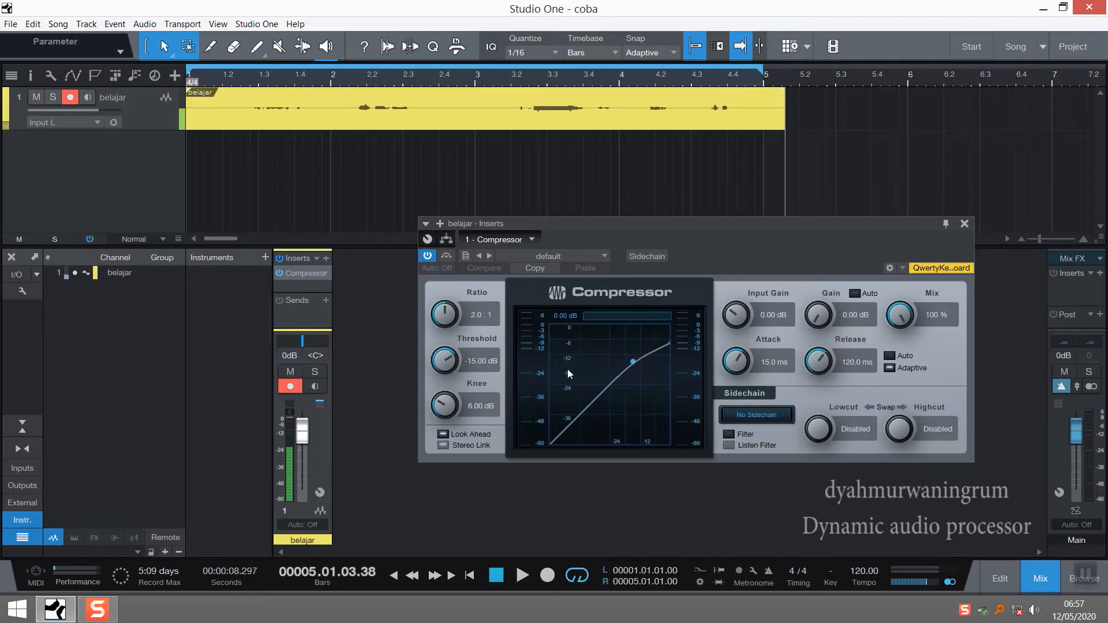
{"action": "left_click_drag", "start_coordinate": [443, 362], "coordinate": [441, 390]}
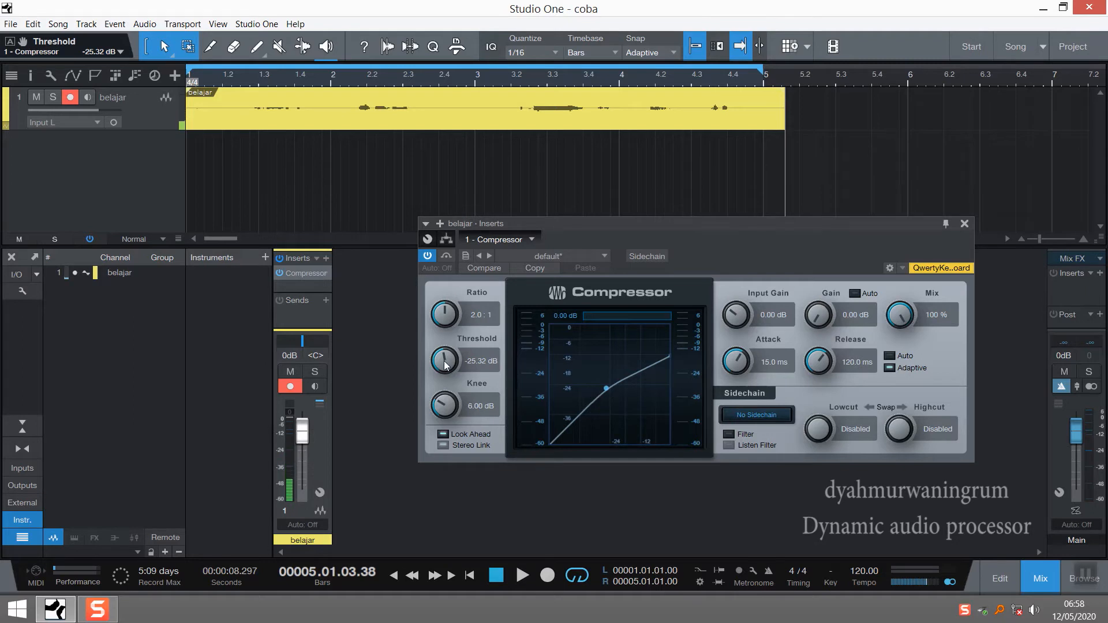
{"action": "left_click_drag", "start_coordinate": [437, 362], "coordinate": [436, 331]}
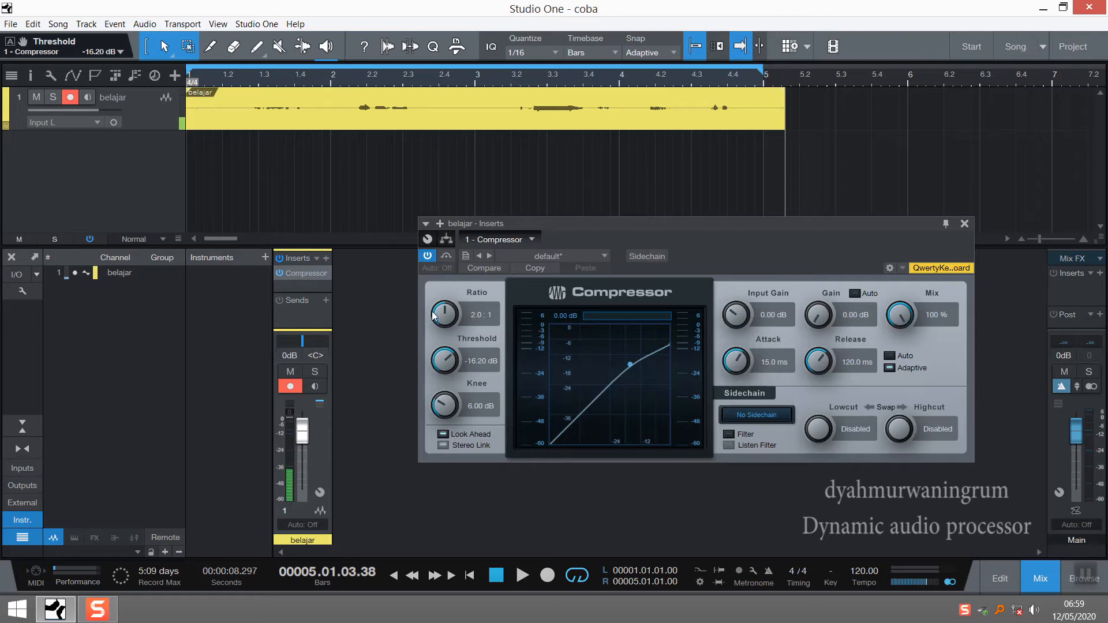
{"action": "left_click_drag", "start_coordinate": [443, 320], "coordinate": [441, 309]}
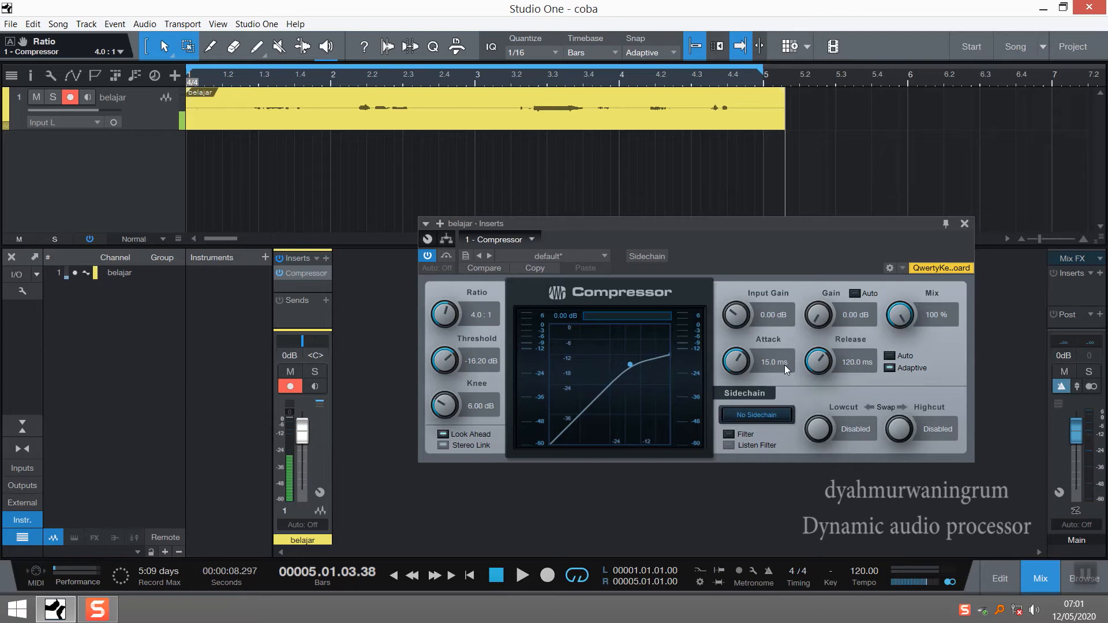
Set the Compressor's attack to about 2.42 ms, knee to 6.20 dB and gain to 2.16 dB
{"action": "left_click_drag", "start_coordinate": [741, 357], "coordinate": [740, 390]}
{"action": "left_click_drag", "start_coordinate": [730, 358], "coordinate": [744, 315]}
{"action": "left_click_drag", "start_coordinate": [734, 355], "coordinate": [748, 416]}
{"action": "left_click_drag", "start_coordinate": [439, 402], "coordinate": [437, 396]}
{"action": "mouse_move", "coordinate": [812, 321]}
{"action": "left_mouse_down"}
{"action": "mouse_move", "coordinate": [811, 283]}
{"action": "mouse_move", "coordinate": [811, 312]}
{"action": "left_mouse_up"}
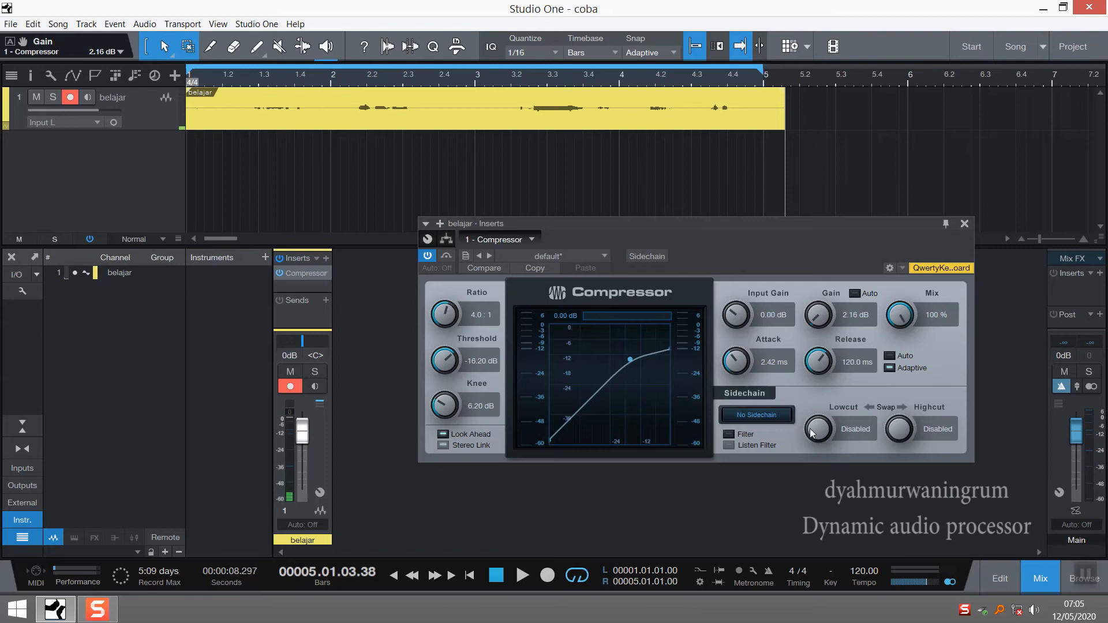
Lower the Compressor's mix to 27 % and close its window
{"action": "left_click_drag", "start_coordinate": [899, 313], "coordinate": [874, 285]}
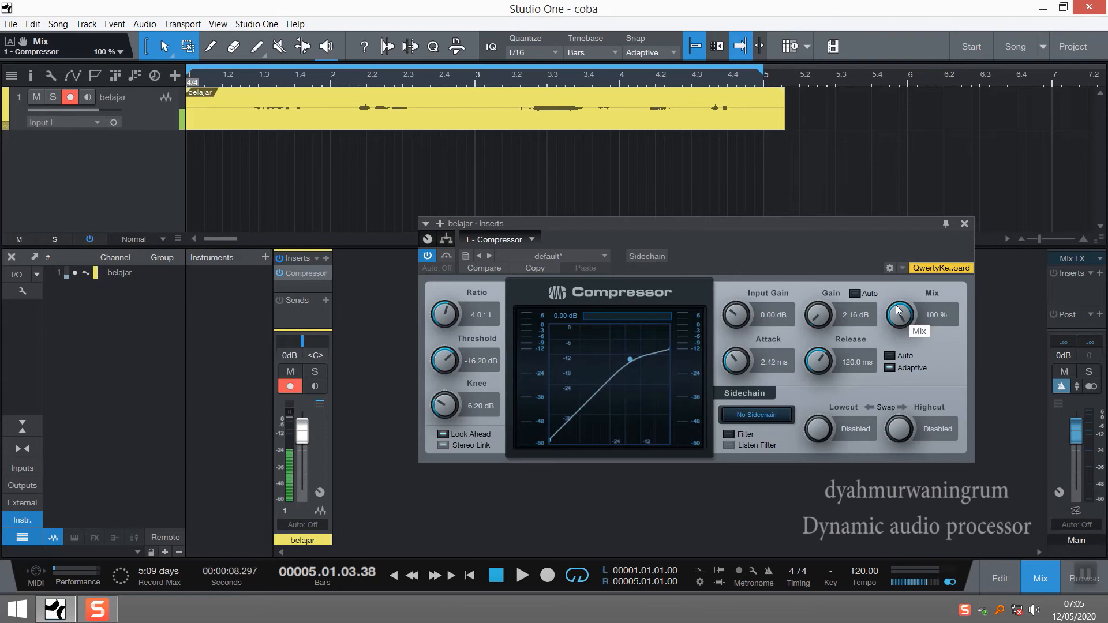
{"action": "left_click_drag", "start_coordinate": [896, 304], "coordinate": [876, 341]}
{"action": "left_click_drag", "start_coordinate": [876, 342], "coordinate": [879, 363]}
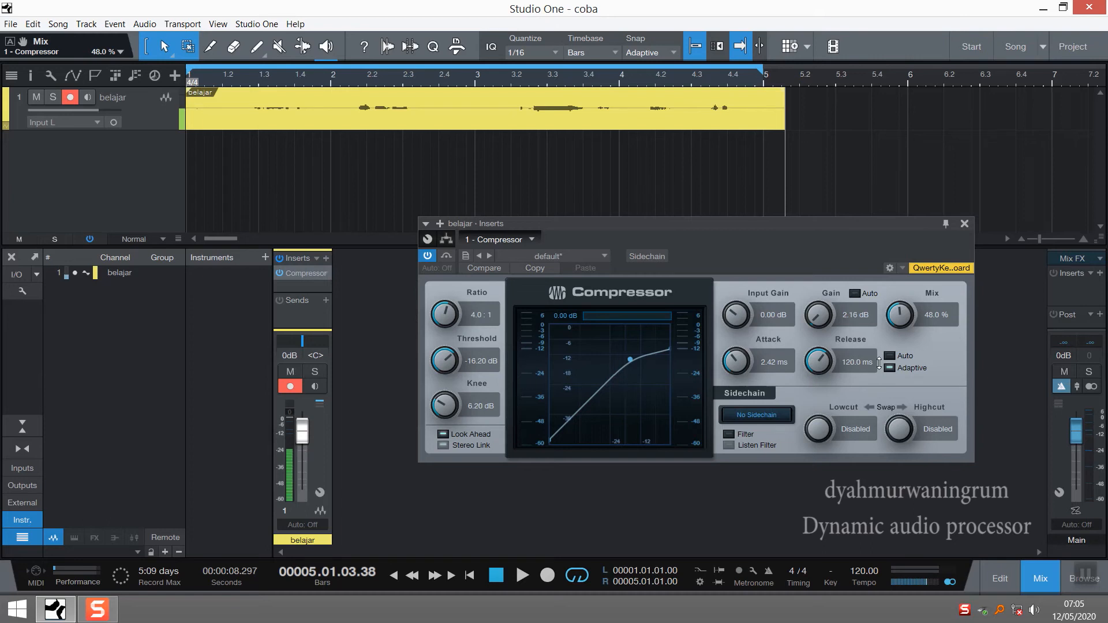
{"action": "left_click_drag", "start_coordinate": [879, 364], "coordinate": [872, 387]}
{"action": "mouse_move", "coordinate": [908, 420]}
{"action": "left_click", "coordinate": [965, 224]}
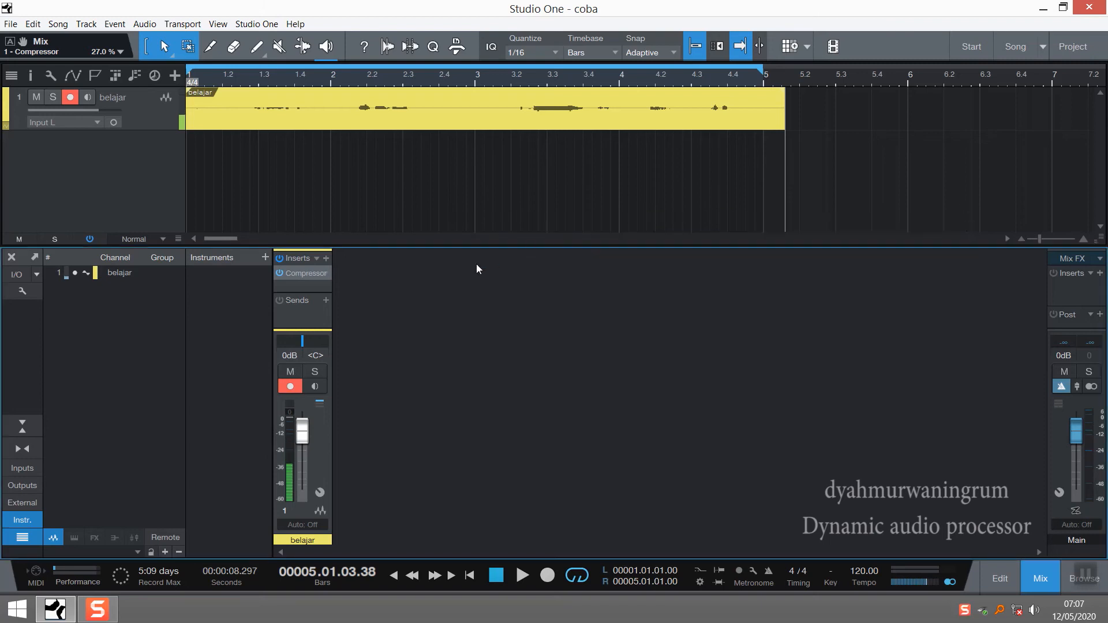
Search for "multi" and insert Multiband Dynamics after the Compressor on the belajar channel, moving its window higher
{"action": "left_click", "coordinate": [326, 258]}
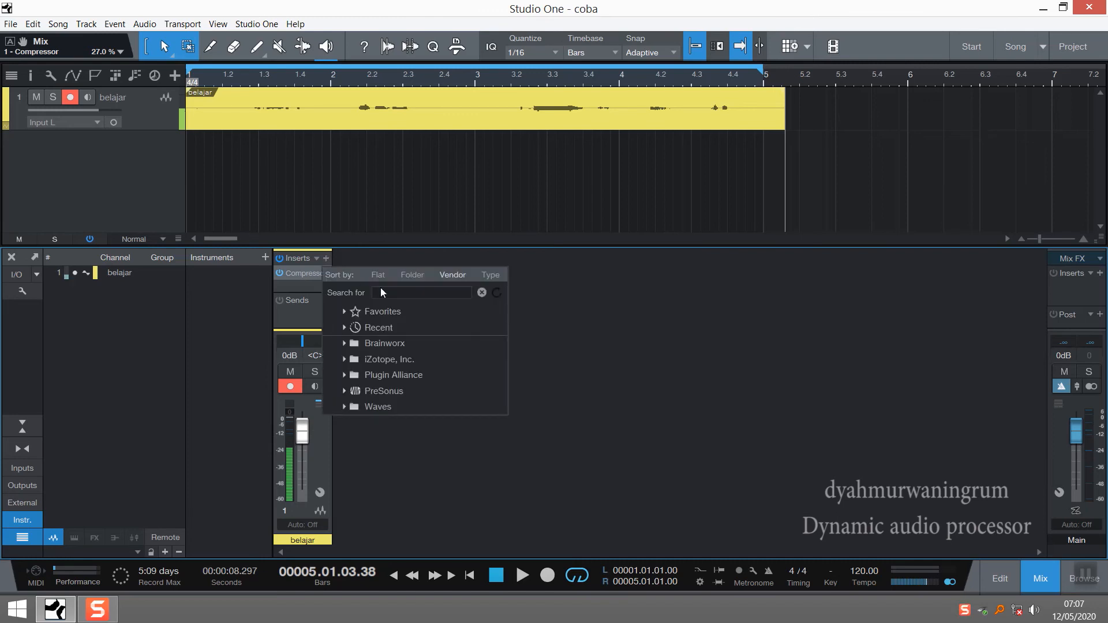
{"action": "type", "text": "mu"}
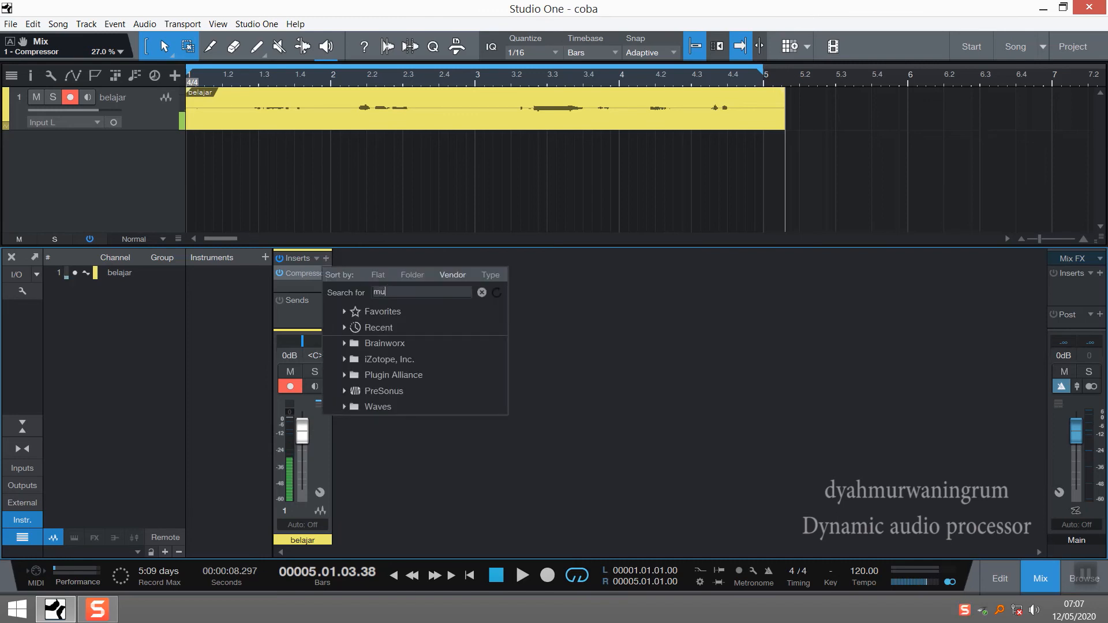
{"action": "type", "text": "lti"}
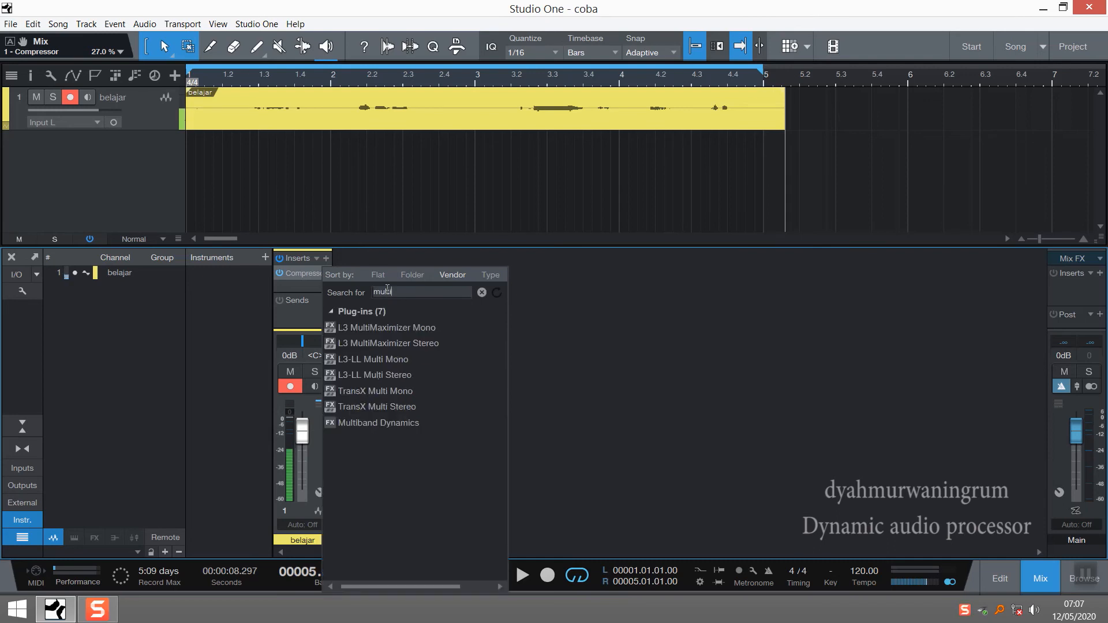
{"action": "left_click", "coordinate": [438, 424]}
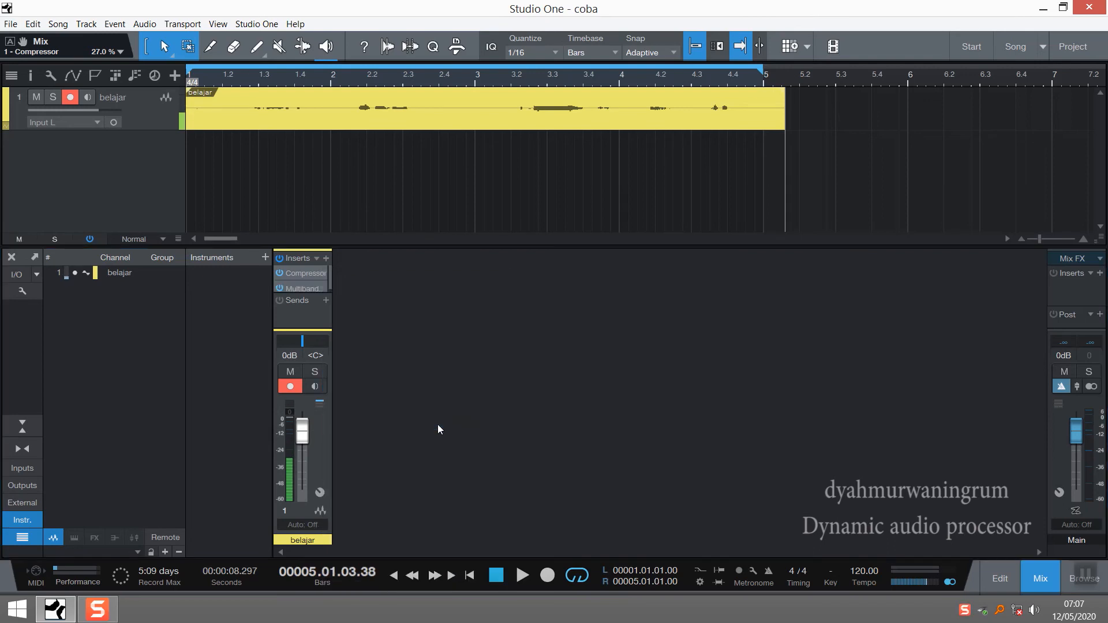
{"action": "left_click_drag", "start_coordinate": [779, 219], "coordinate": [763, 153]}
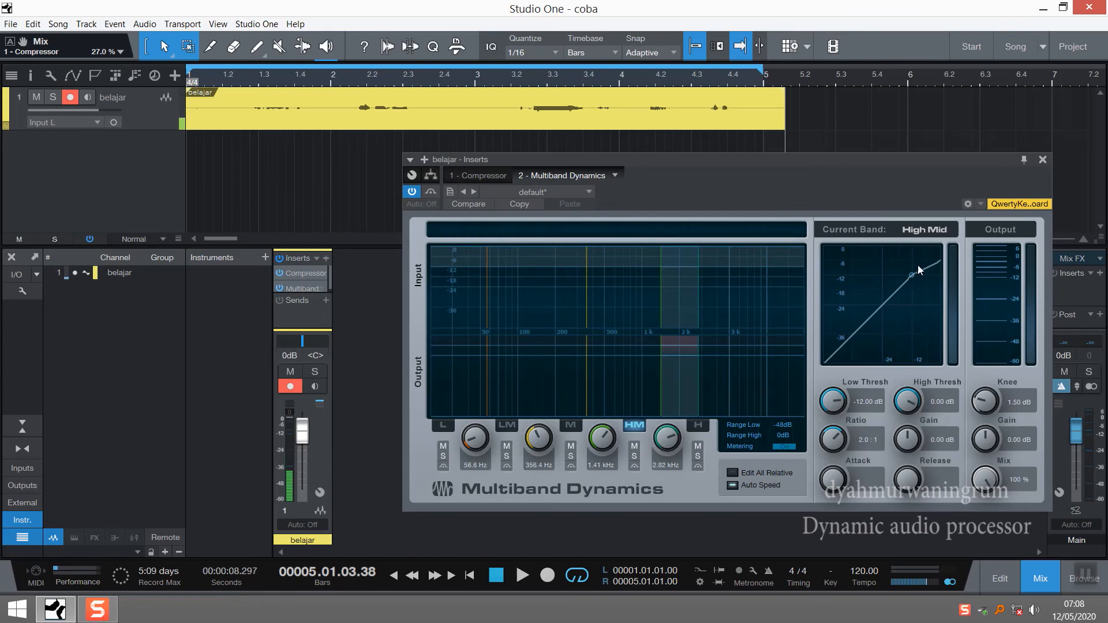
Set High Mid to about -31.02 dB low threshold and 5.85 dB gain, Mid to -17.56 dB and -12.73 dB, and Low gain to 0.35 dB
{"action": "left_click_drag", "start_coordinate": [911, 275], "coordinate": [839, 311]}
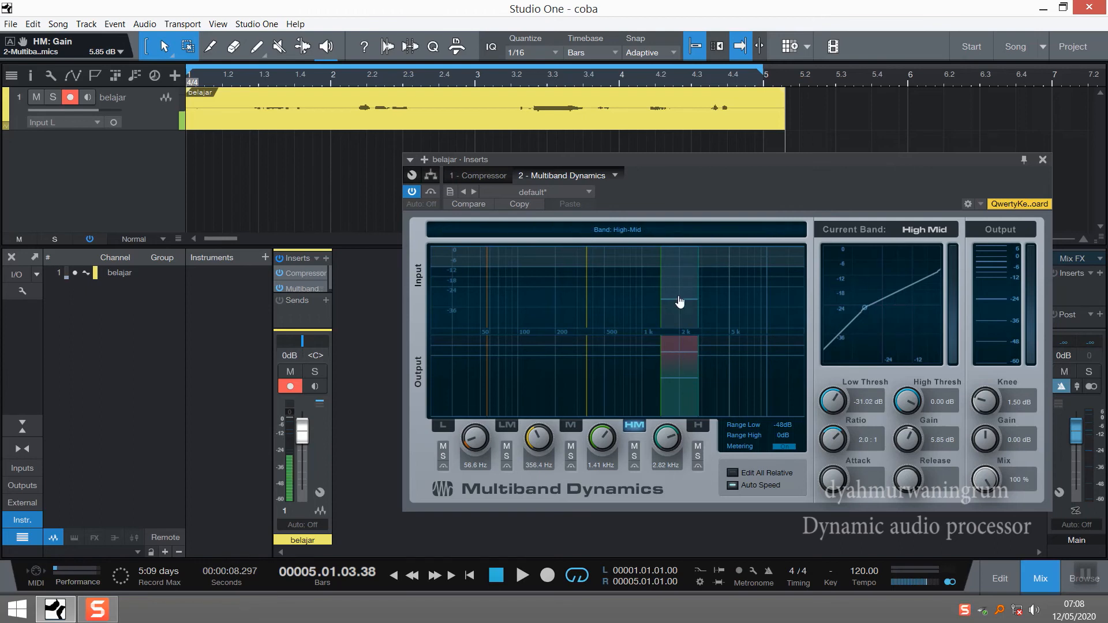
{"action": "left_click", "coordinate": [613, 300]}
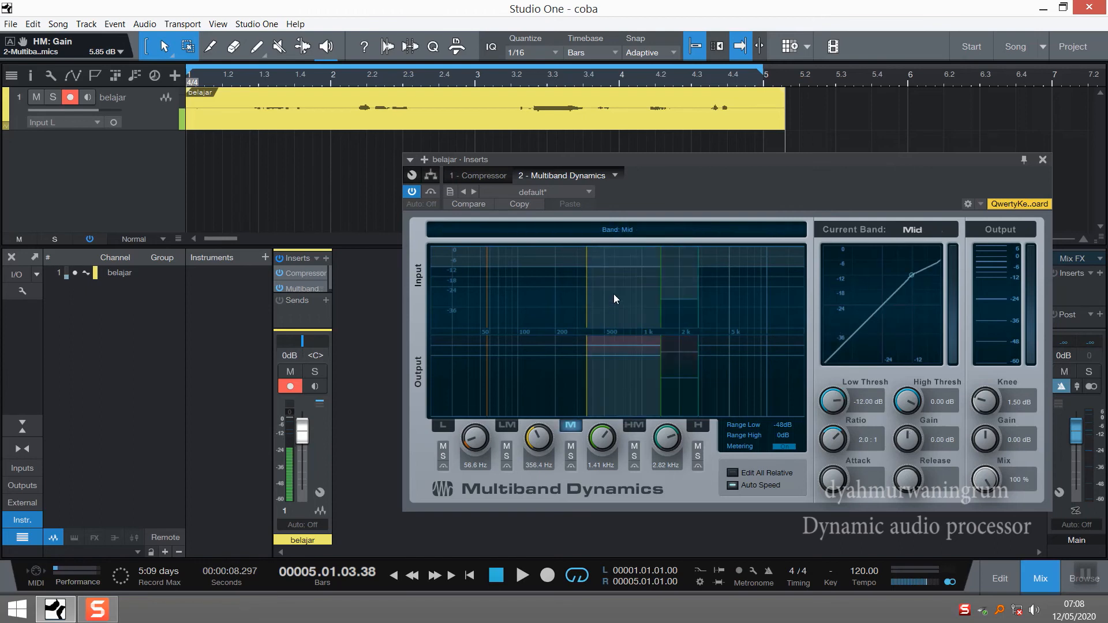
{"action": "left_click_drag", "start_coordinate": [912, 279], "coordinate": [898, 324]}
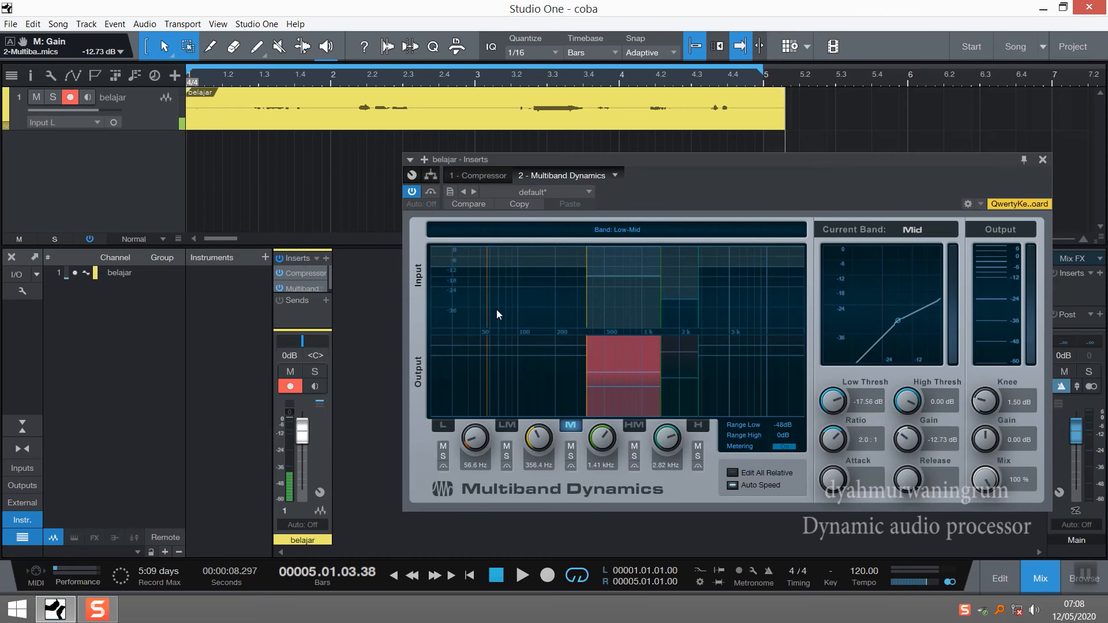
{"action": "left_click", "coordinate": [467, 308]}
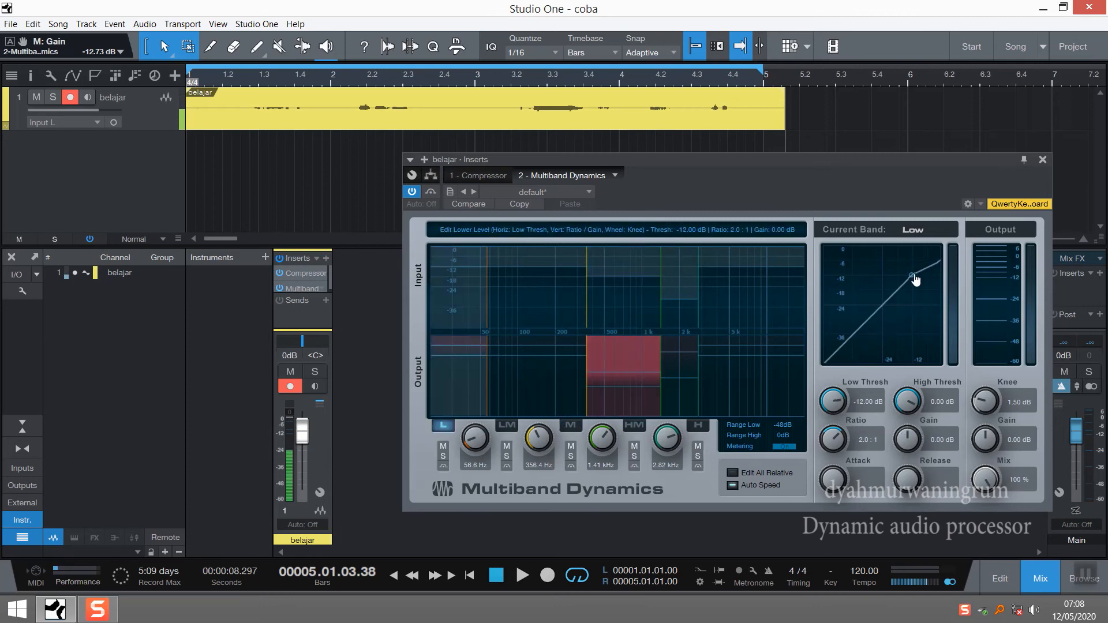
{"action": "left_click_drag", "start_coordinate": [918, 279], "coordinate": [872, 336]}
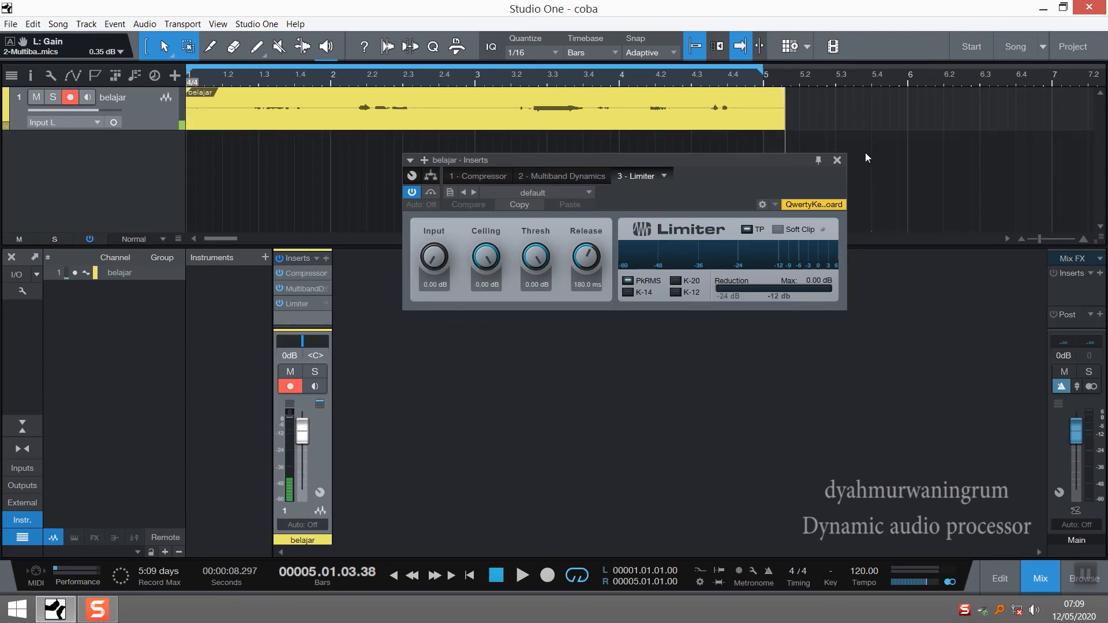
Close the Limiter's window on the belajar channel
{"action": "left_click", "coordinate": [837, 160]}
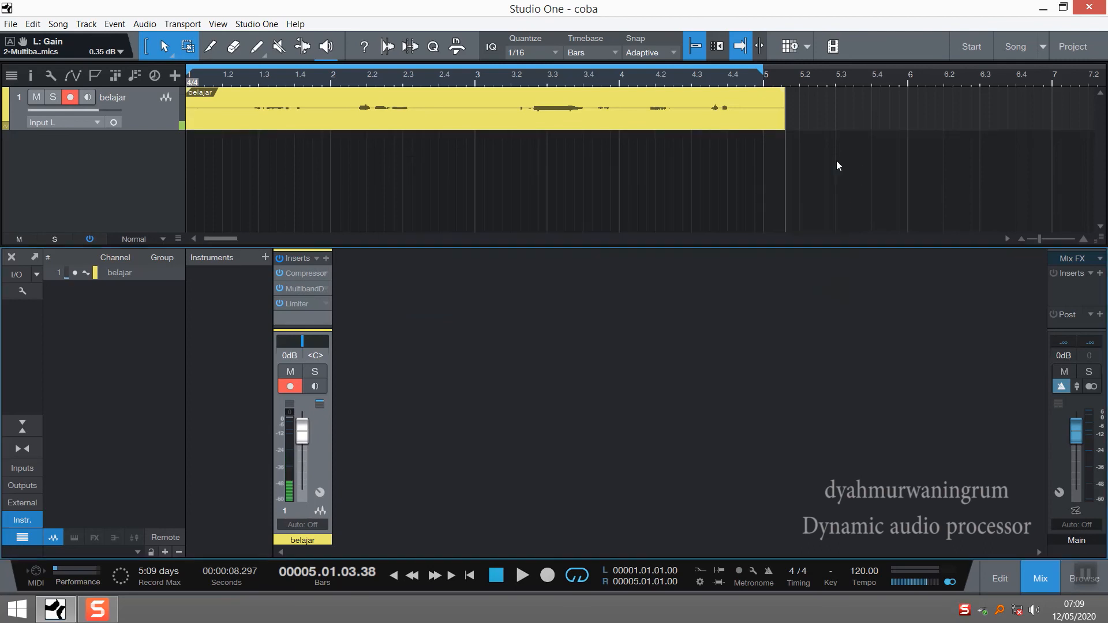
{"action": "right_click", "coordinate": [314, 319]}
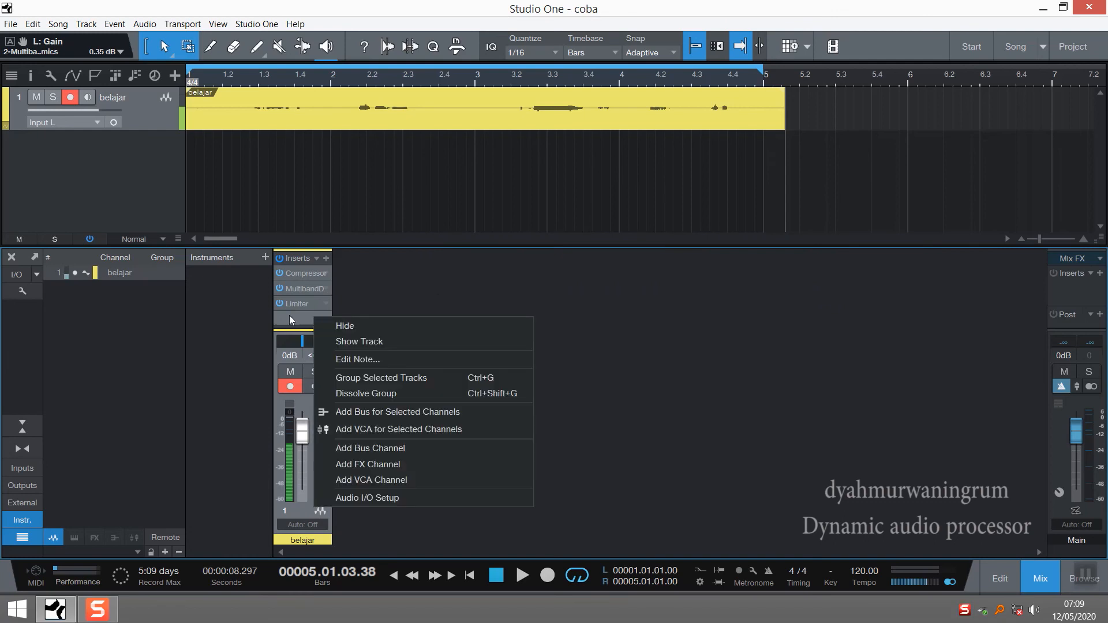
{"action": "left_click", "coordinate": [289, 315]}
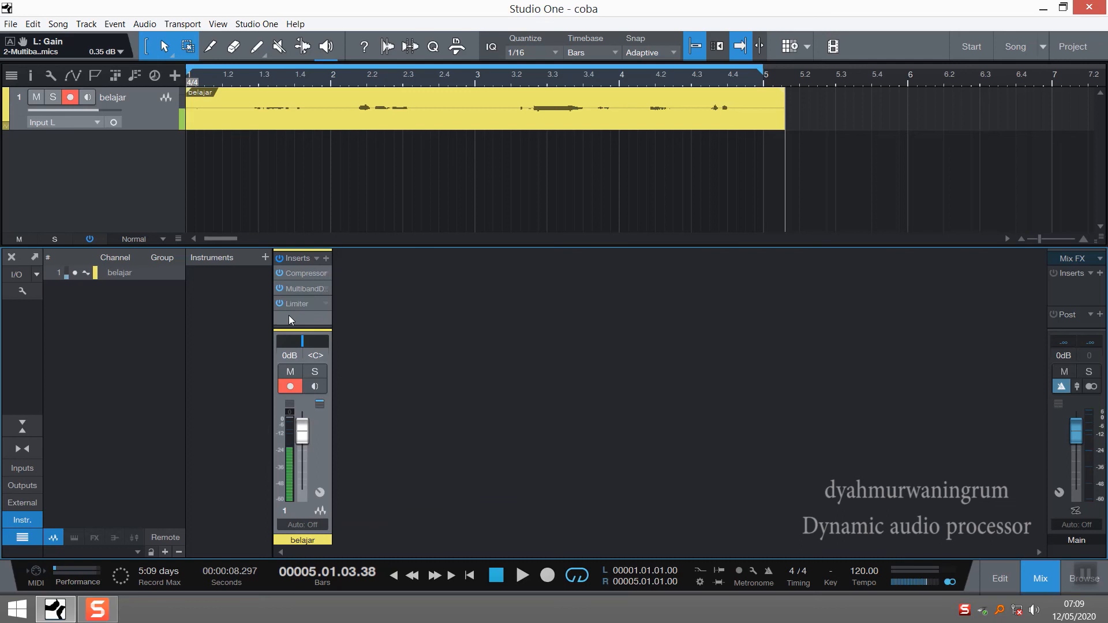